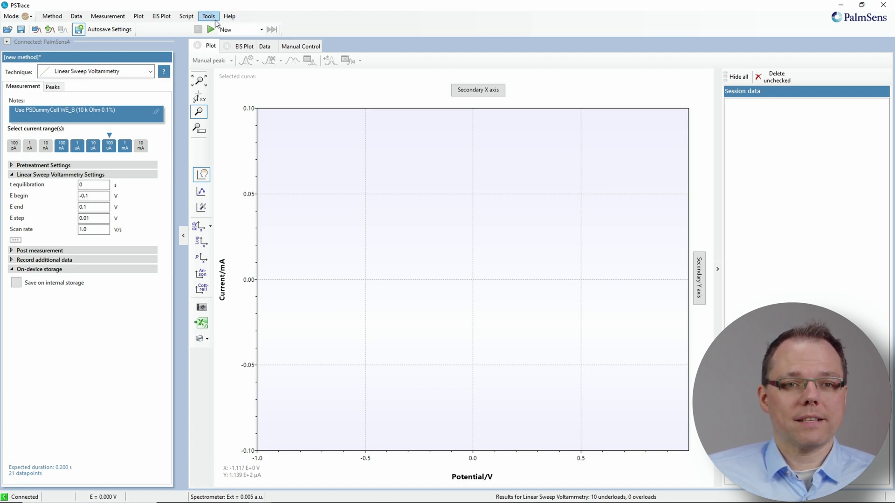
- Enable a MUX8-R2 multiplexer in PSTrace's General Settings
click(208, 16)
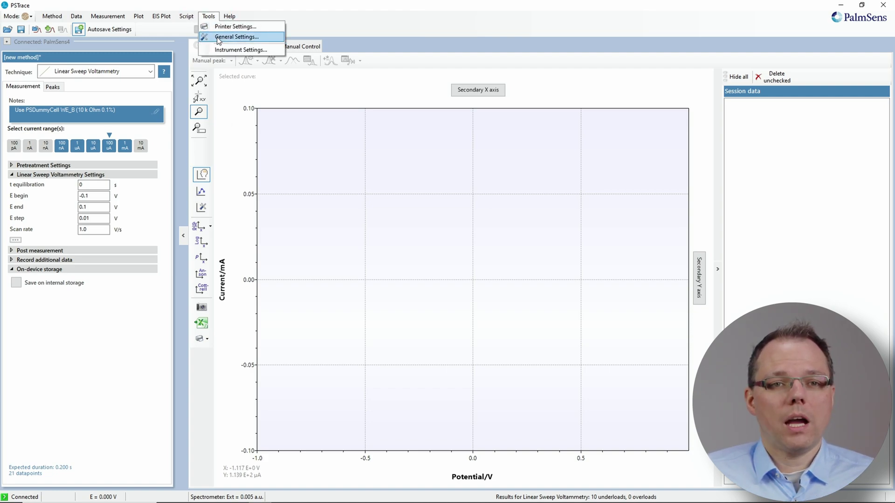
click(236, 36)
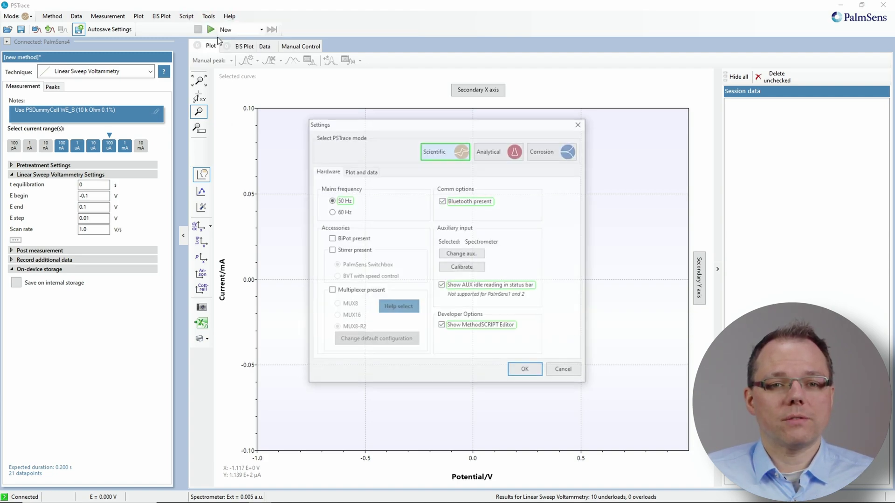
click(331, 291)
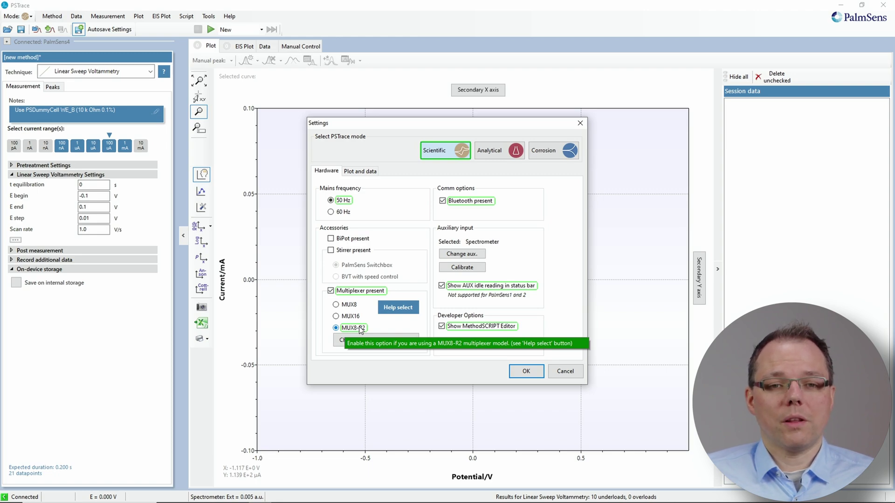
click(526, 372)
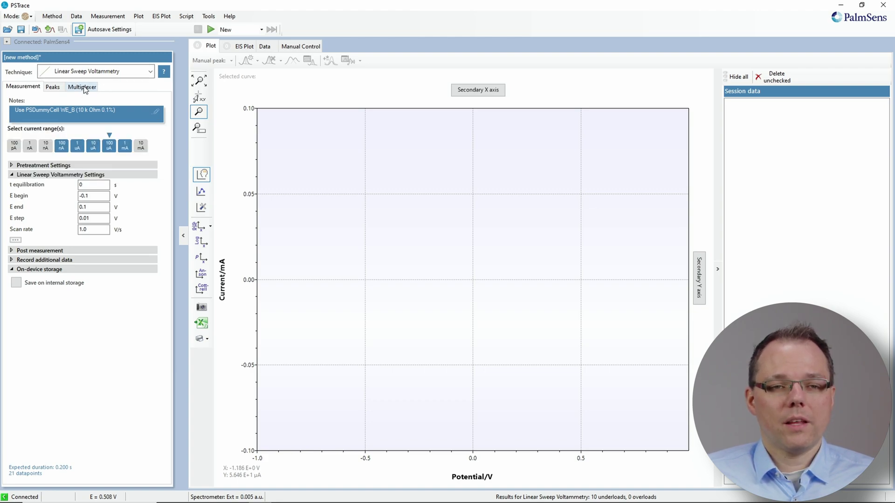
- Set the LSV multiplexer mode to Consecutive on channels 1, 3, 5 and 7
click(81, 87)
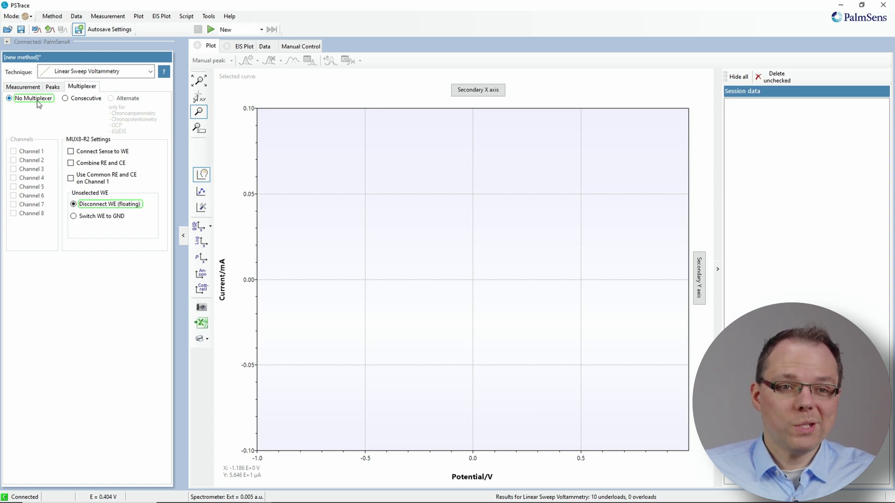
click(66, 99)
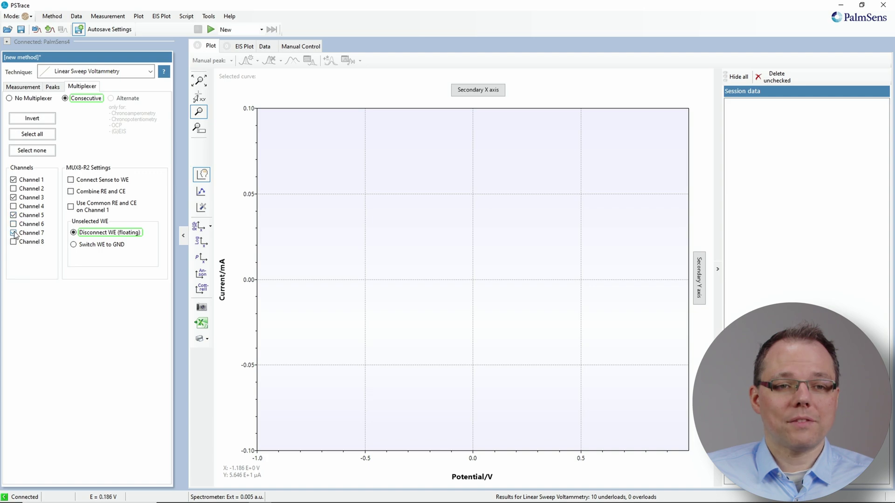
click(23, 87)
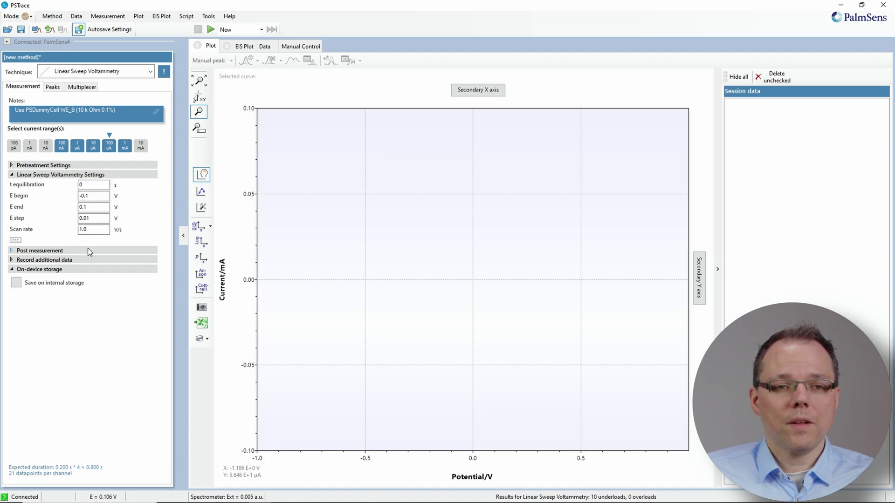
- Run the linear sweep and inspect the Channel 1, 3 and 7 curves in Session data
click(212, 29)
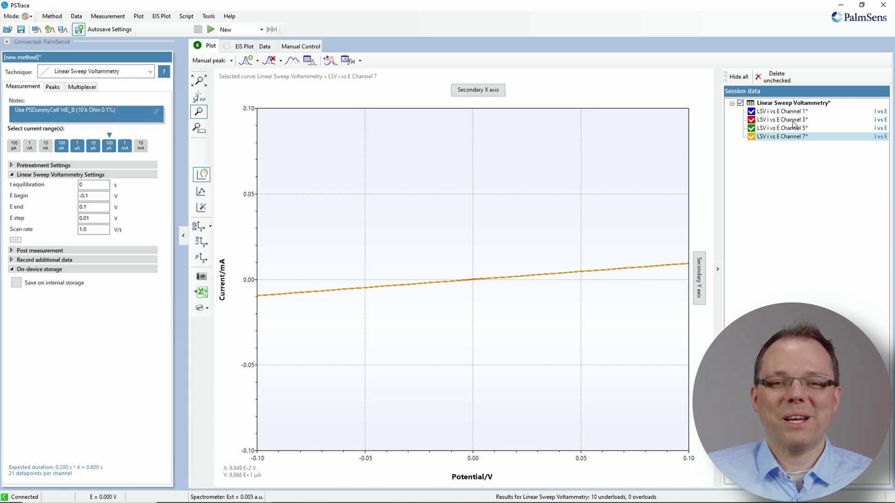
click(782, 111)
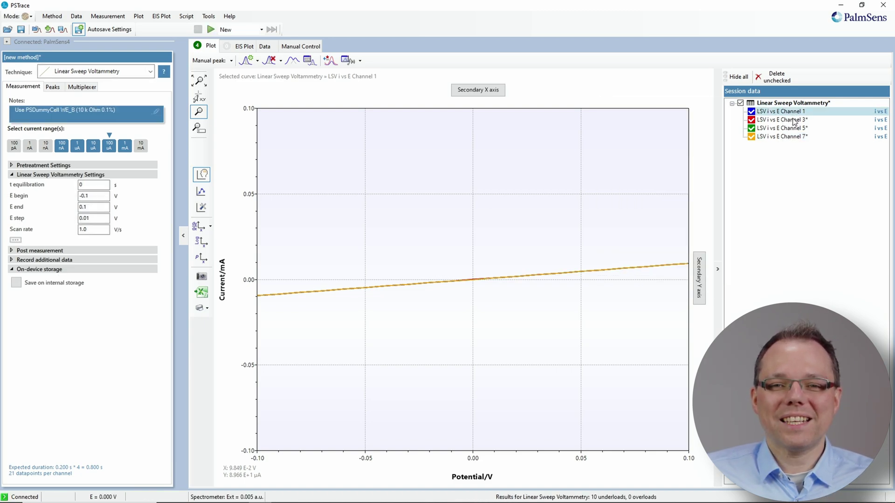
click(781, 120)
click(781, 128)
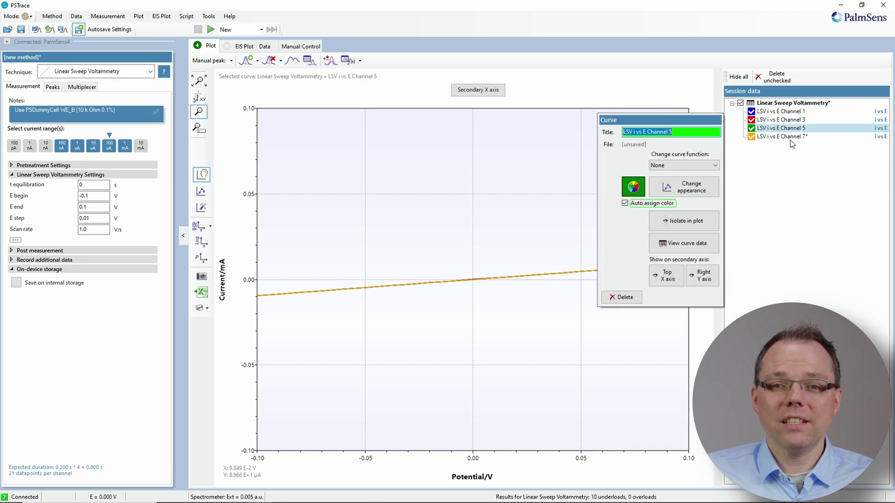
click(786, 103)
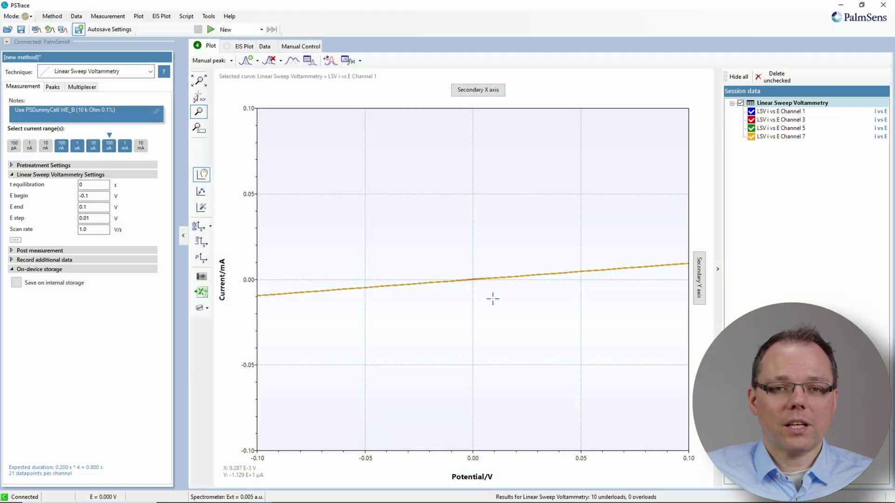
click(81, 86)
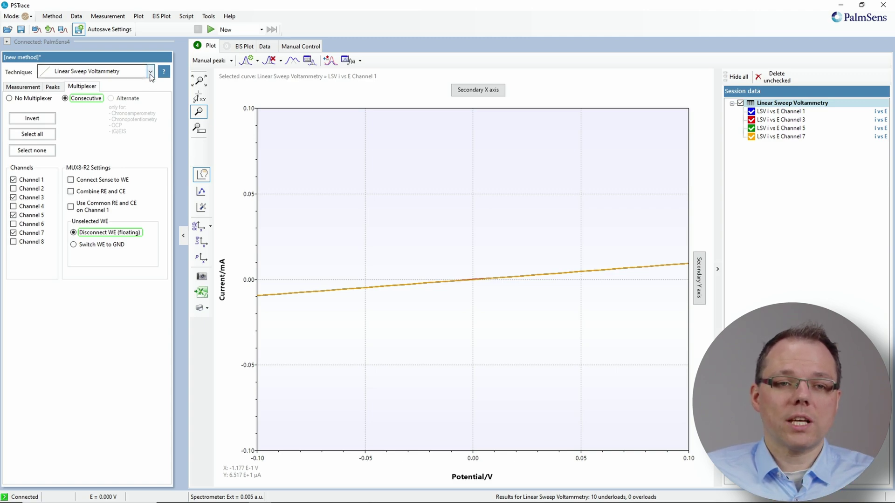
- Switch the technique to Chronoamperometry with Alternate multiplexer channel switching
click(149, 73)
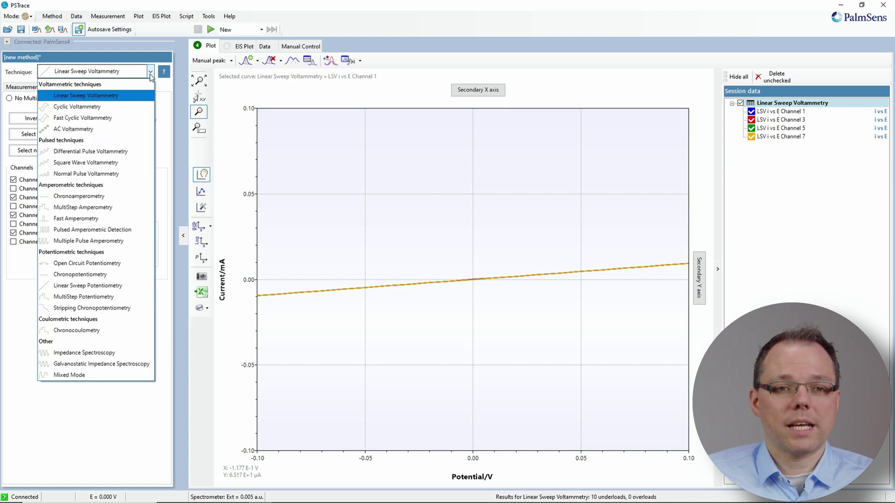
click(99, 197)
click(119, 99)
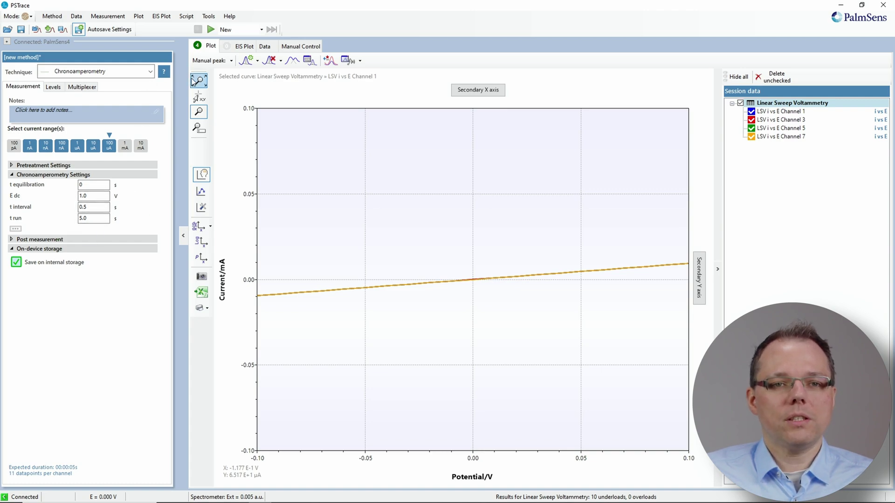
- Run the chronoamperometry measurement, then hide the Channel 4 and Channel 2 curves
click(211, 30)
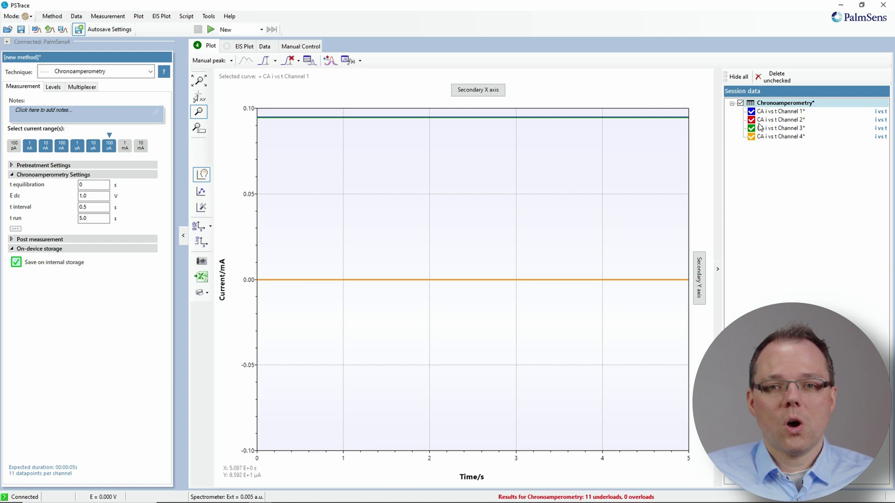
click(752, 138)
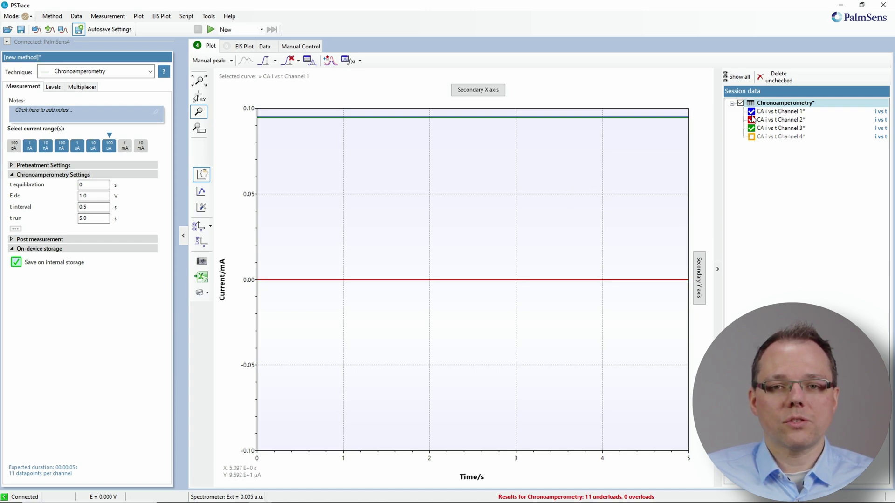
click(752, 121)
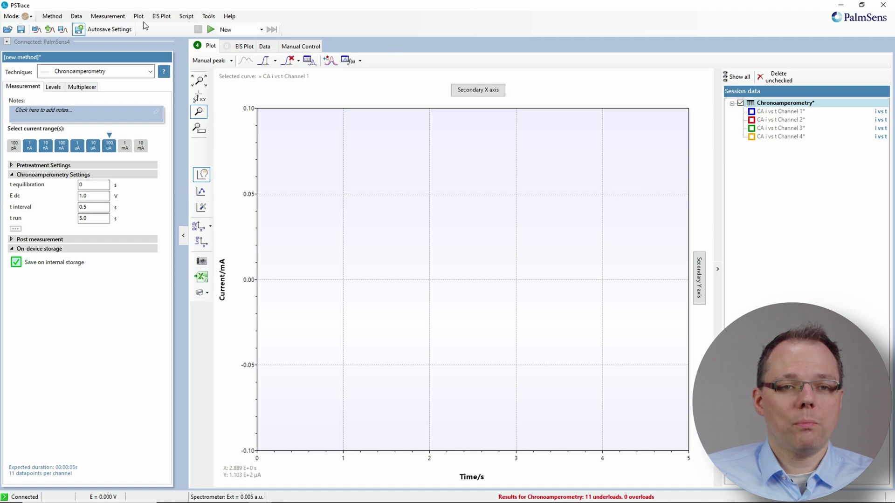
- Show the Multiplexer tab of the chronoamperometry method
click(82, 87)
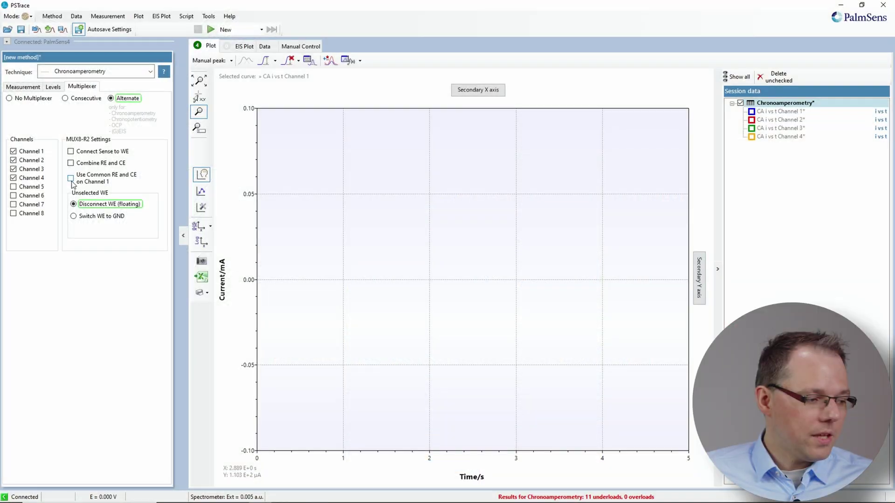
- Toggle Use Common RE and CE for Channel 1 in MUX8-R2 Settings
click(73, 179)
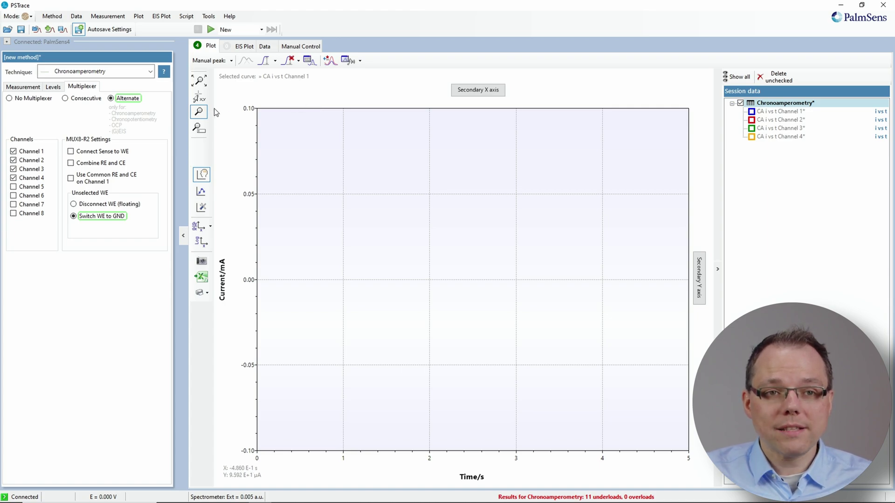
- Open Script > Scripting to display the four-pass LSV channel-switching script
click(186, 16)
click(210, 28)
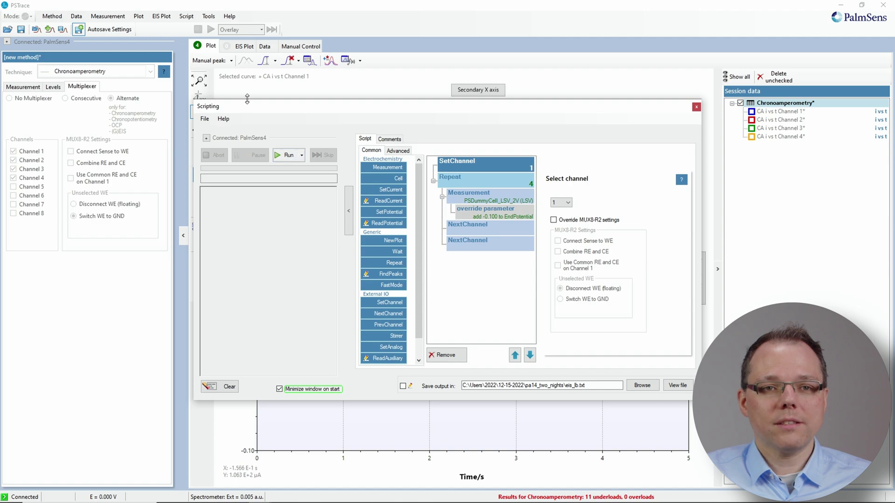
- Clear the plot and run the channel-switching LSV script
click(138, 17)
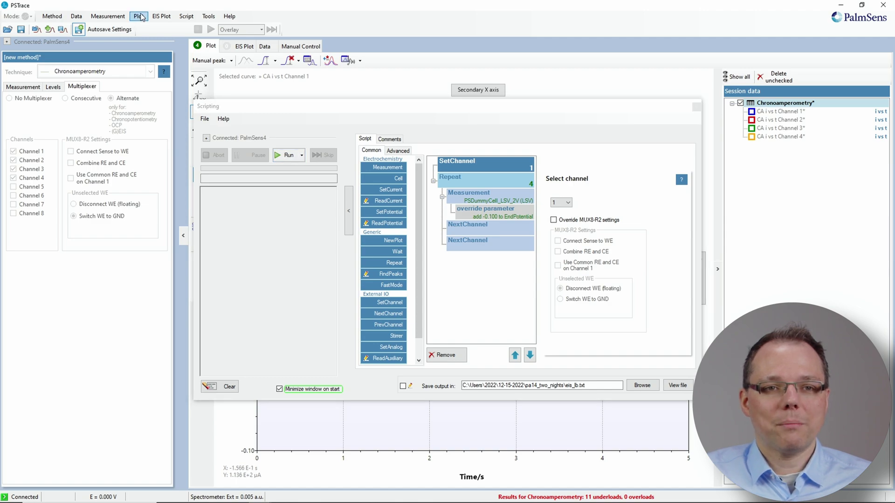
click(139, 16)
click(174, 253)
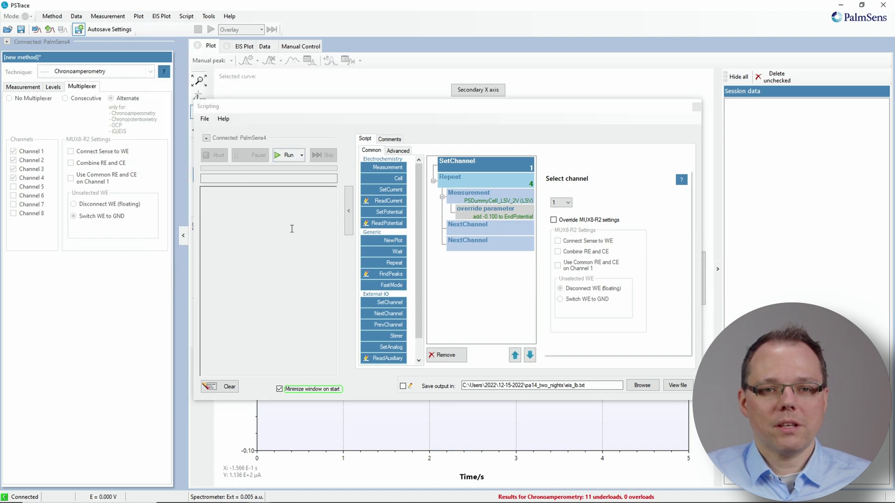
click(282, 156)
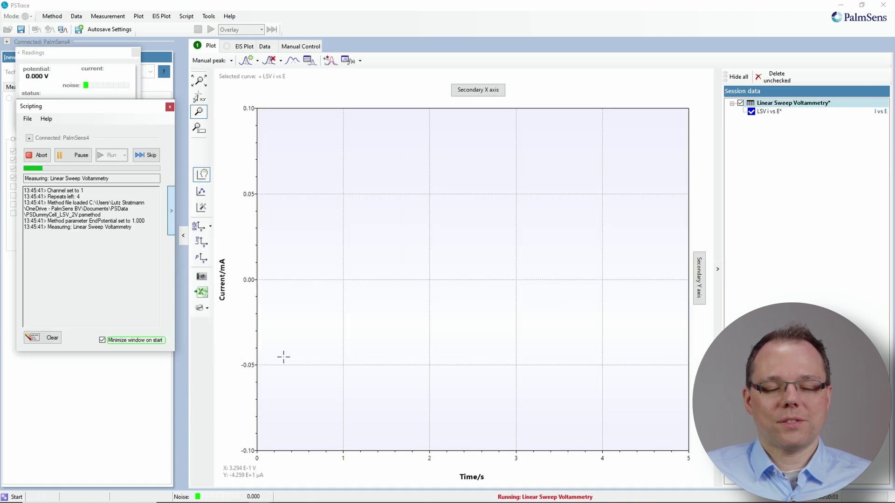